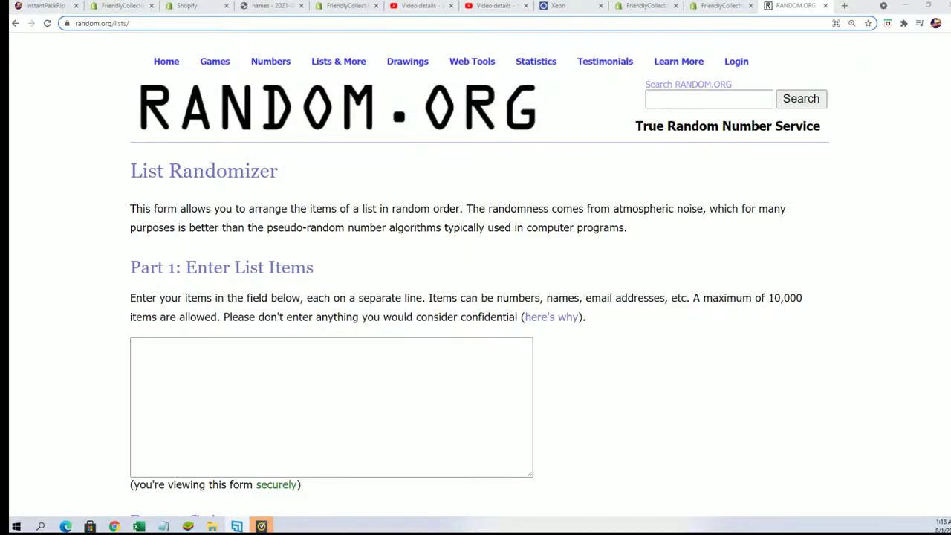
# - Copy the 30 owner names from the notes into the List Randomizer's list field
pyautogui.click(163, 526)
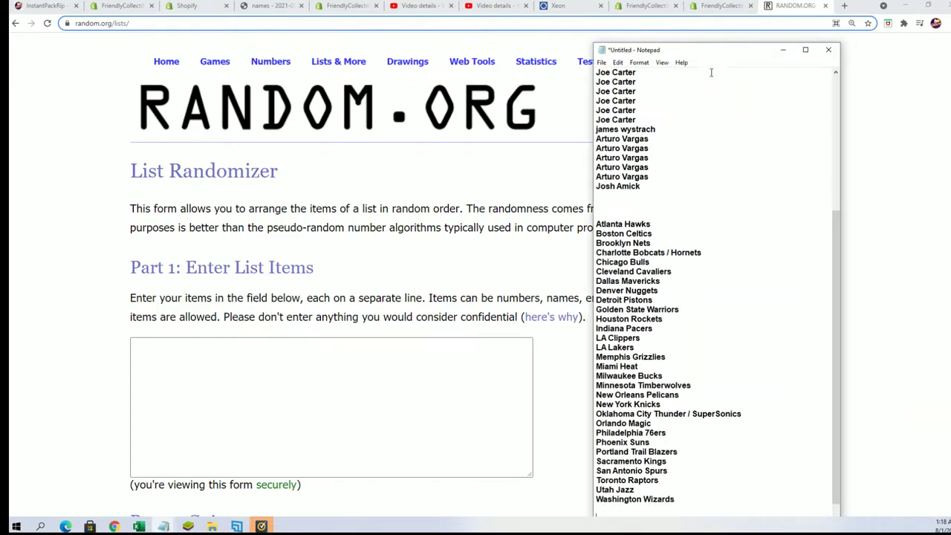
pyautogui.scroll(7, 721, 242)
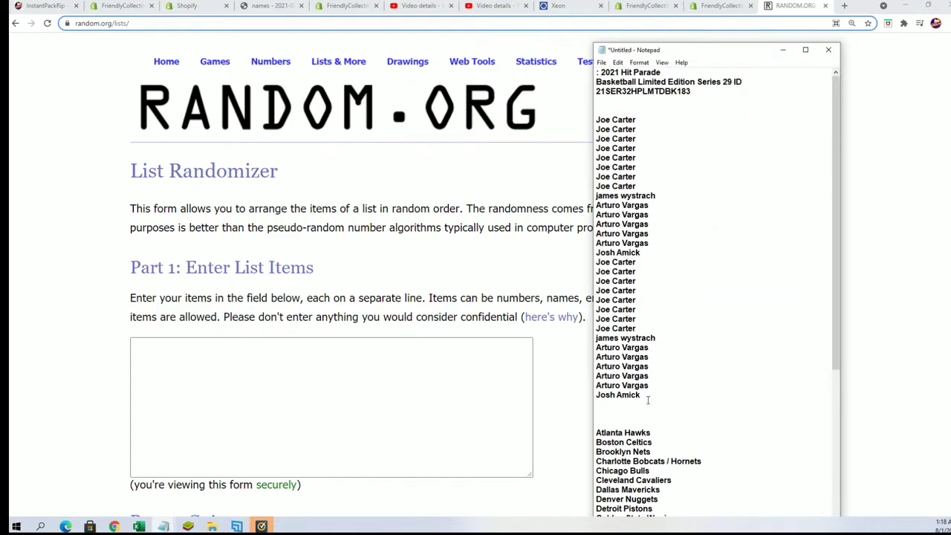
pyautogui.moveTo(648, 400)
pyautogui.mouseDown()
pyautogui.moveTo(631, 208)
pyautogui.moveTo(557, 123)
pyautogui.mouseUp()
pyautogui.rightClick(603, 141)
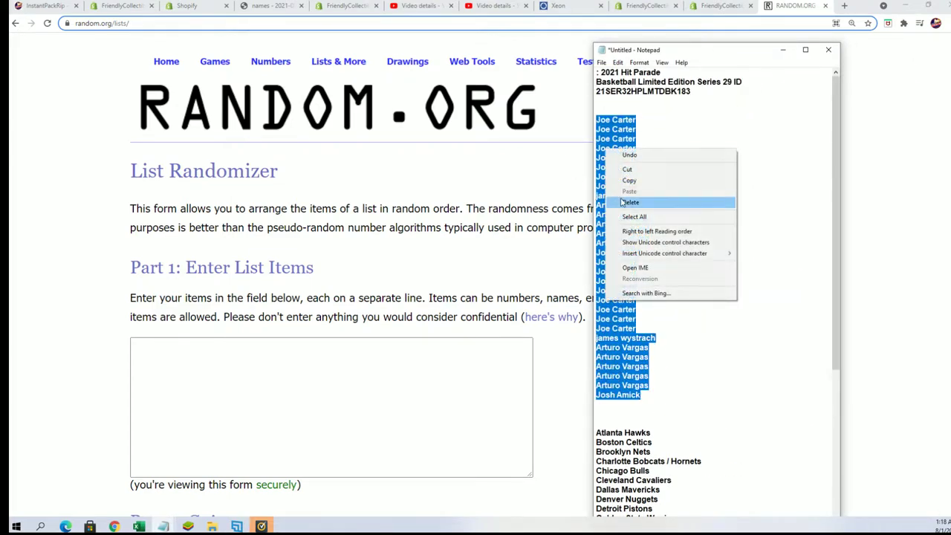
pyautogui.click(654, 180)
pyautogui.rightClick(197, 349)
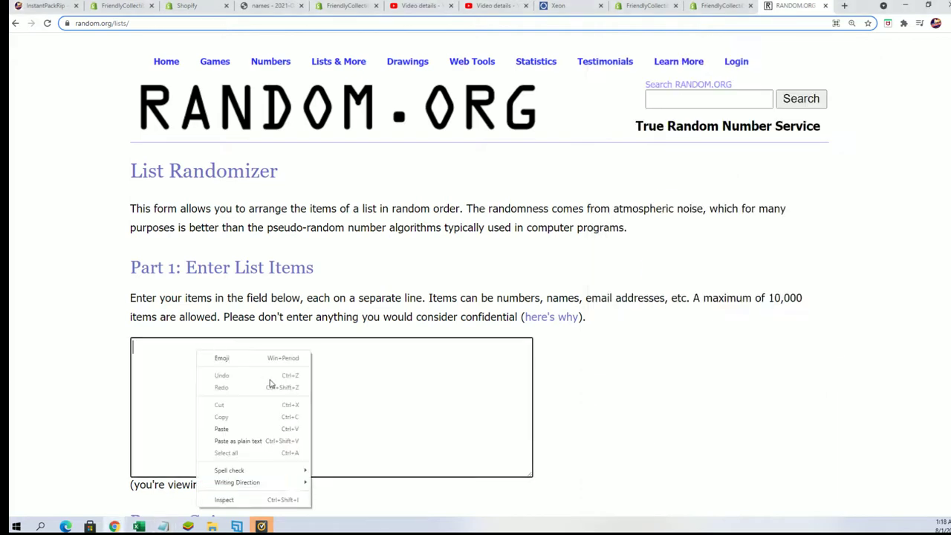
pyautogui.click(227, 439)
# - Randomize the owner list, then reshuffle it six more times
pyautogui.scroll(-2, 203, 414)
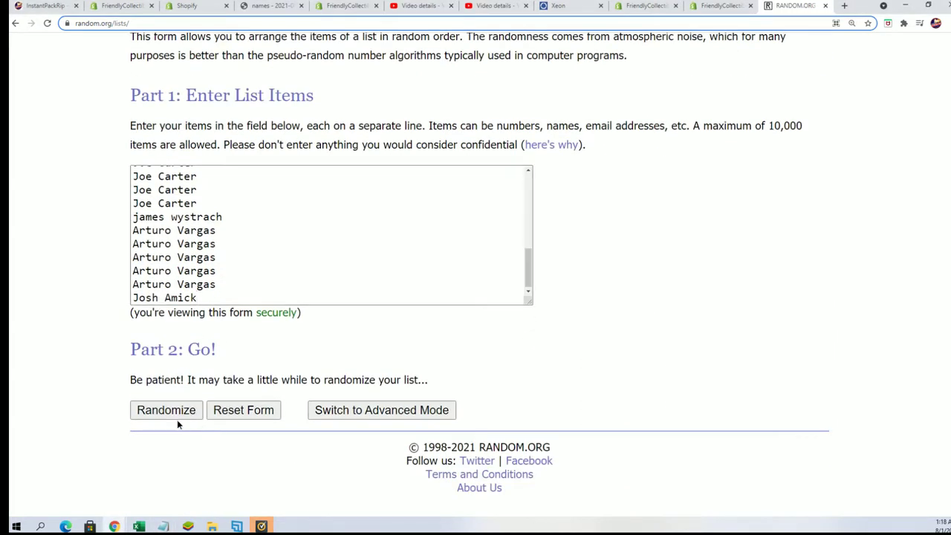
pyautogui.click(177, 416)
pyautogui.scroll(-5, 232, 312)
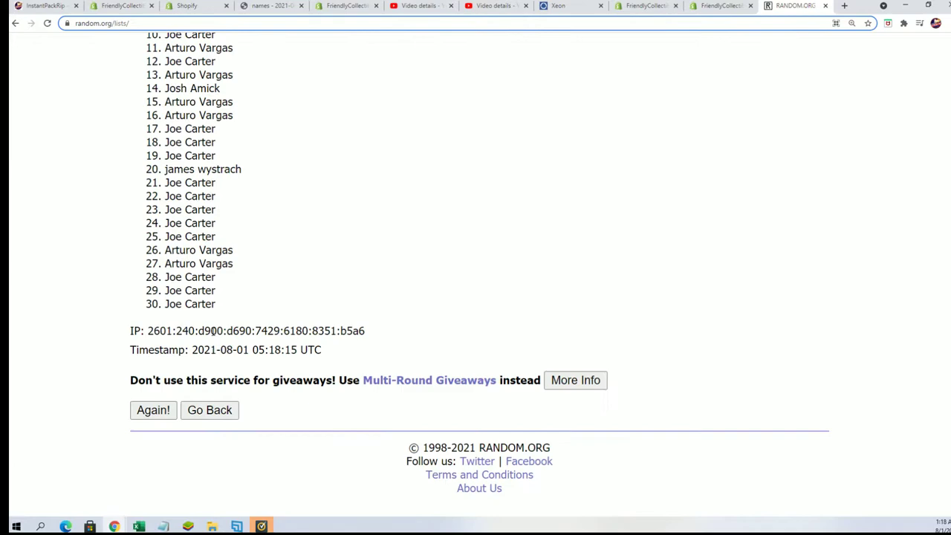
pyautogui.click(151, 412)
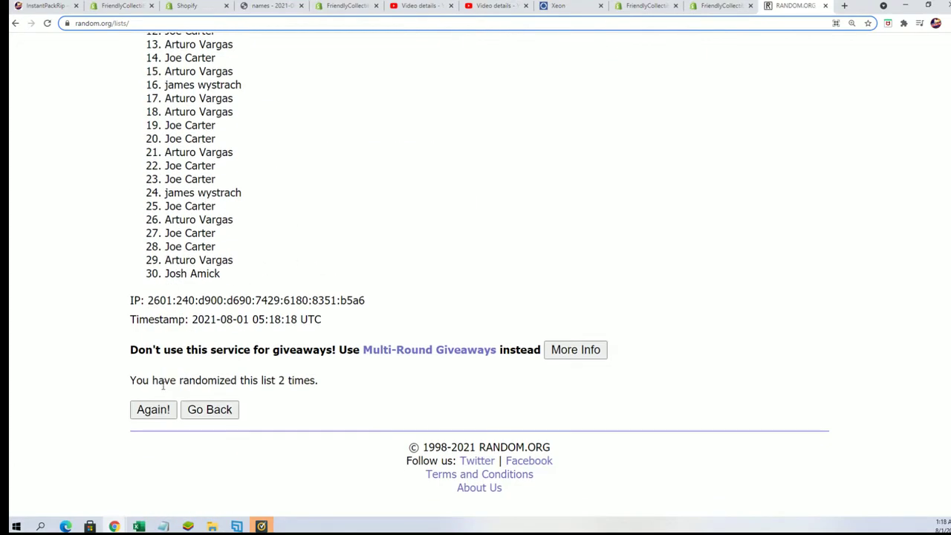
pyautogui.click(153, 410)
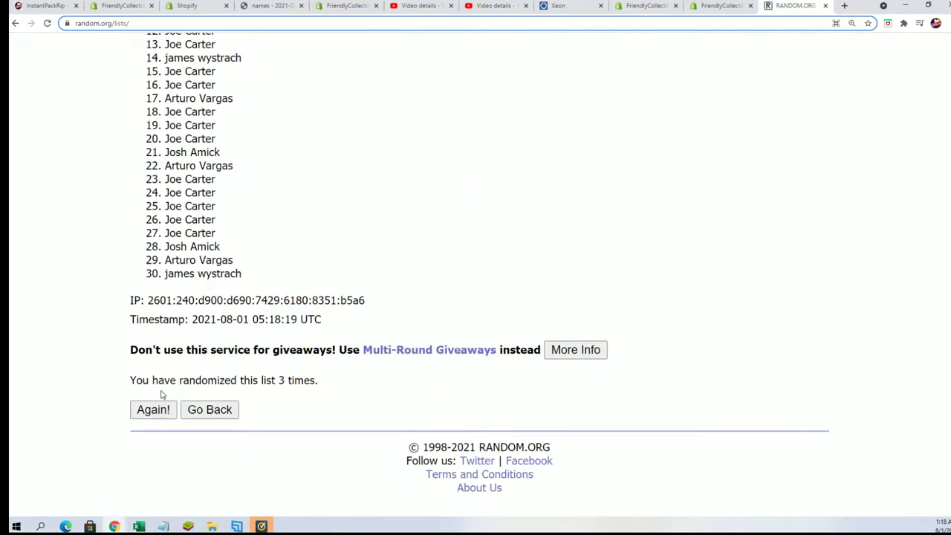
pyautogui.click(155, 405)
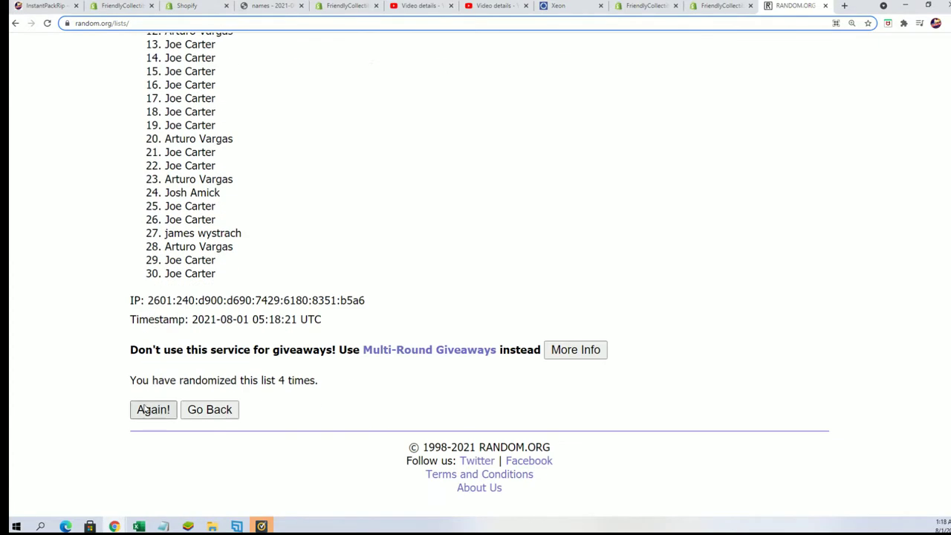
pyautogui.click(148, 410)
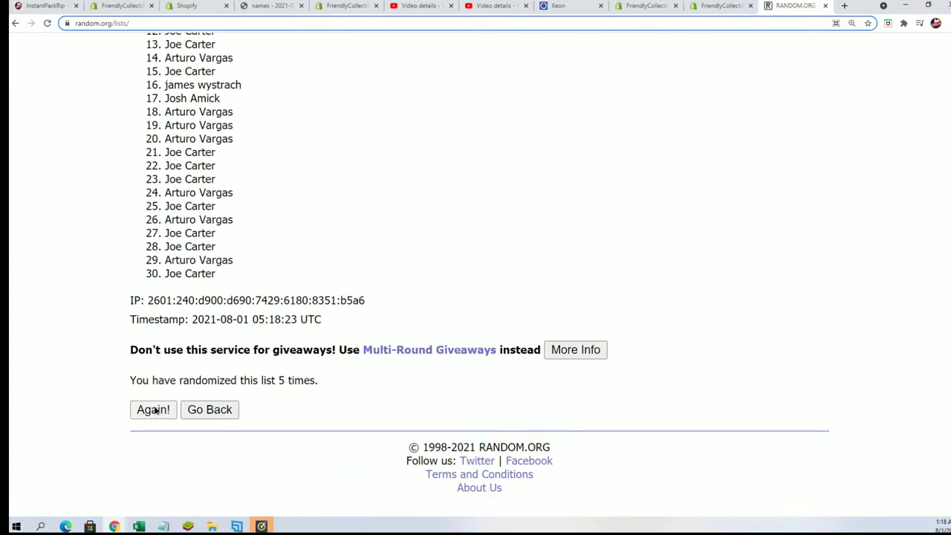
pyautogui.click(155, 410)
pyautogui.click(137, 409)
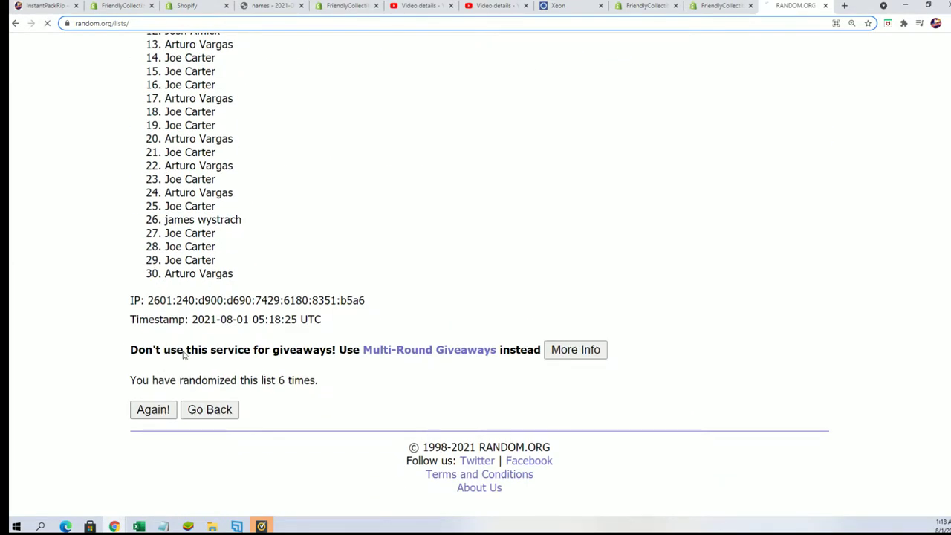
# - Select and copy the final shuffled list of 30 owner names
pyautogui.moveTo(166, 136)
pyautogui.mouseDown()
pyautogui.moveTo(240, 270)
pyautogui.moveTo(244, 355)
pyautogui.moveTo(261, 374)
pyautogui.mouseUp()
pyautogui.rightClick(153, 315)
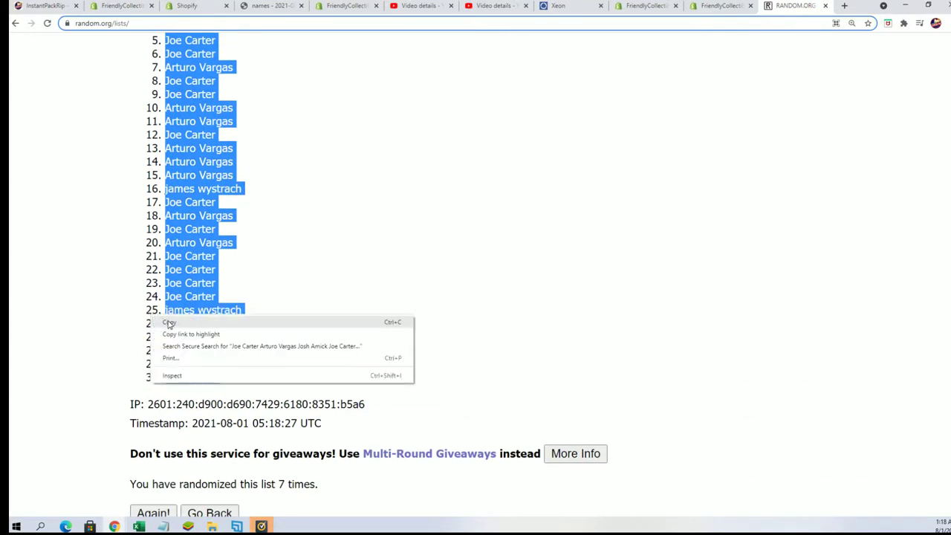
pyautogui.click(169, 322)
pyautogui.scroll(-2, 245, 414)
pyautogui.scroll(3, 433, 432)
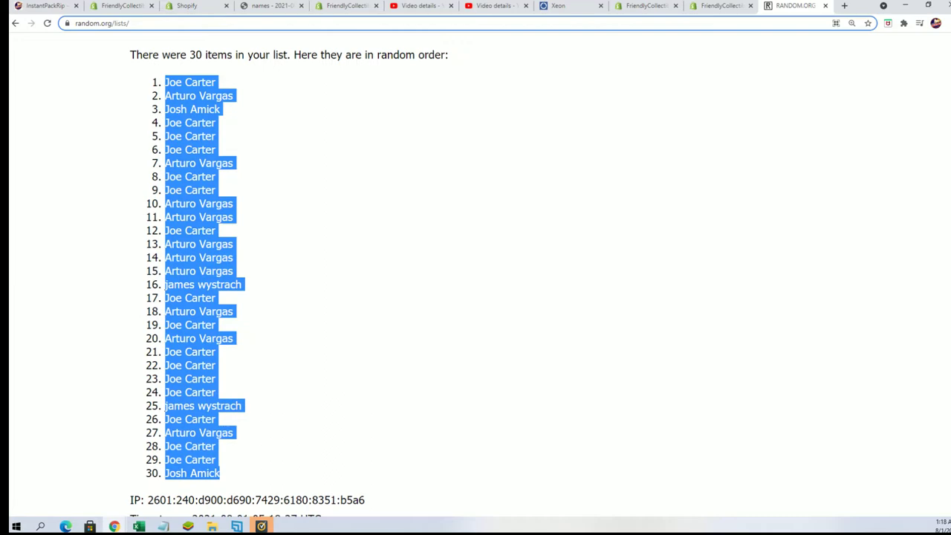
# - Widen column A slightly in the ALPHABA workbook
pyautogui.click(139, 526)
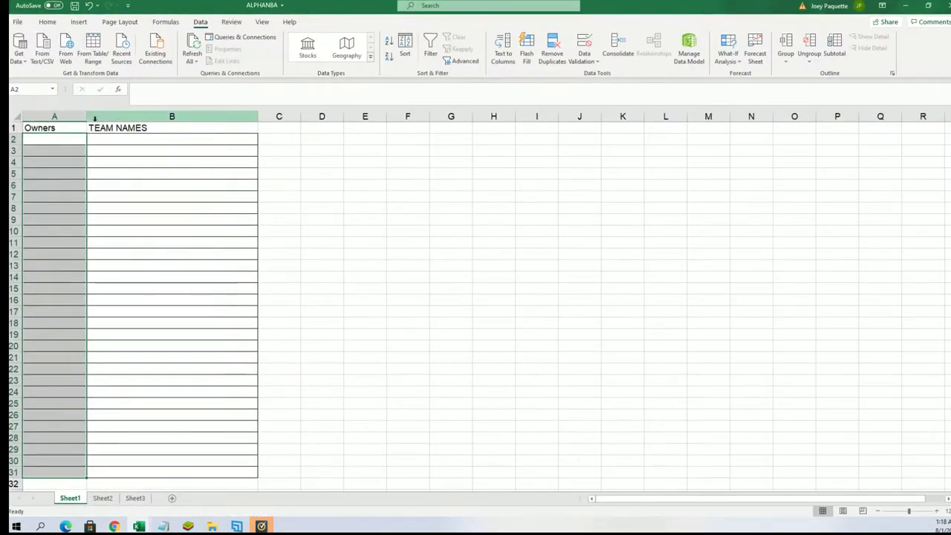
pyautogui.click(54, 116)
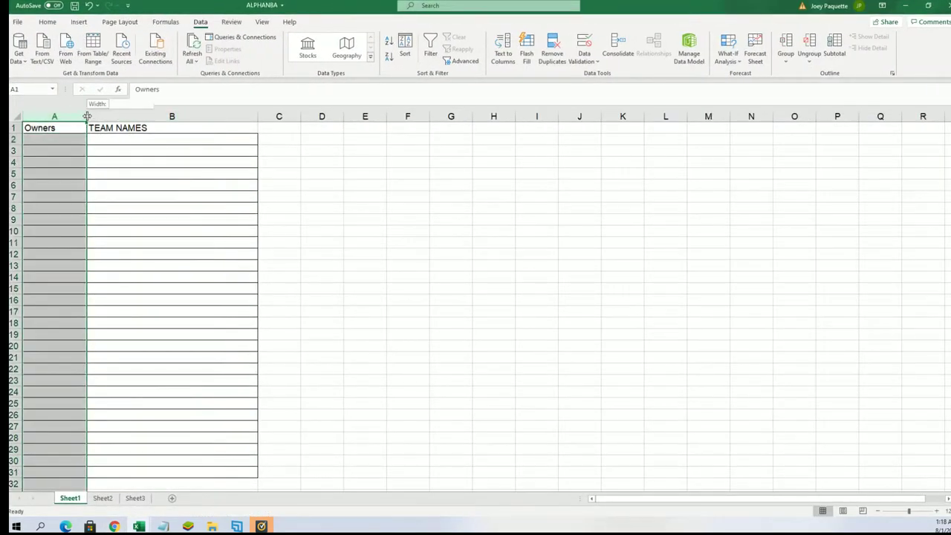
pyautogui.moveTo(87, 116); pyautogui.dragTo(109, 117)
# - Paste the shuffled owner names into A2 as Unicode Text, then go to B2
pyautogui.click(57, 141)
pyautogui.rightClick(56, 141)
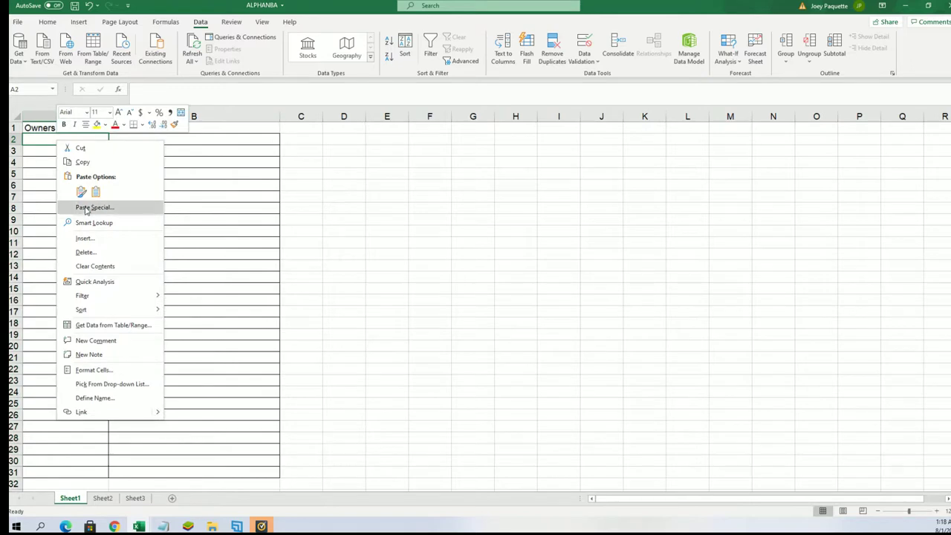
pyautogui.click(58, 202)
pyautogui.press('Down')
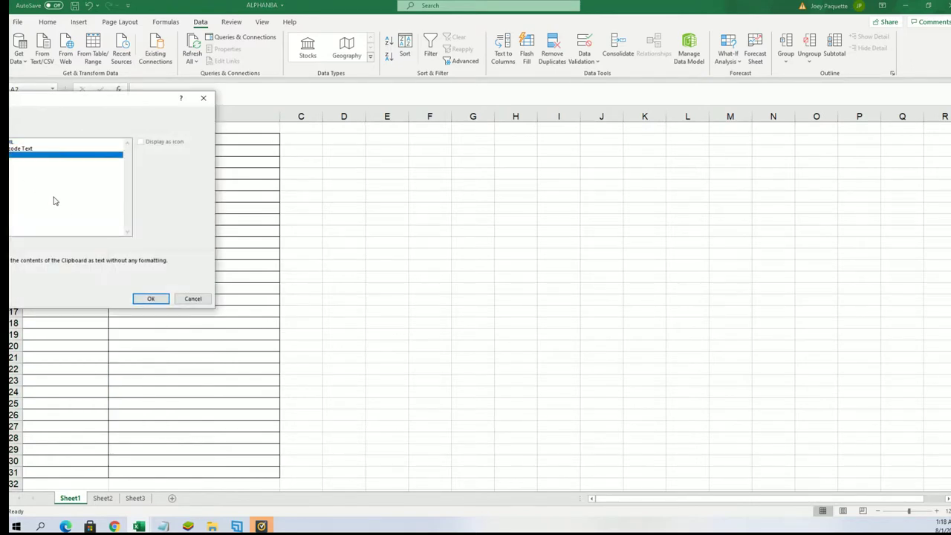
pyautogui.click(146, 298)
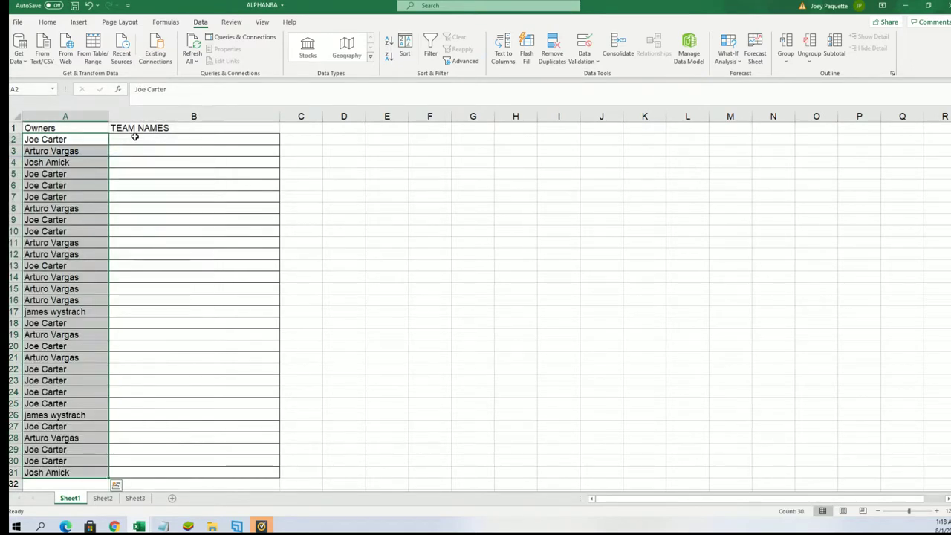
pyautogui.click(132, 138)
# - Return to the browser and reload an empty List Randomizer form
pyautogui.click(899, 6)
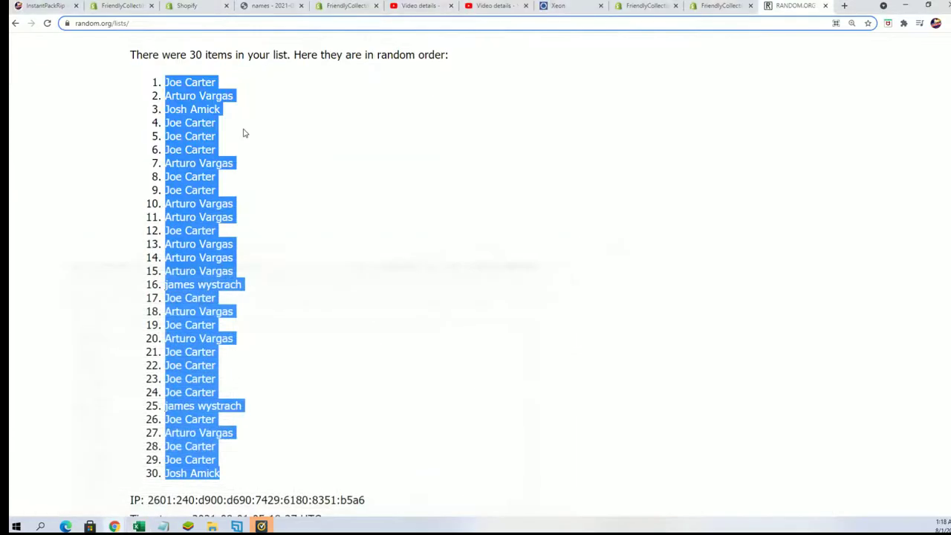
pyautogui.scroll(3, 245, 131)
pyautogui.moveTo(349, 61)
pyautogui.click(343, 82)
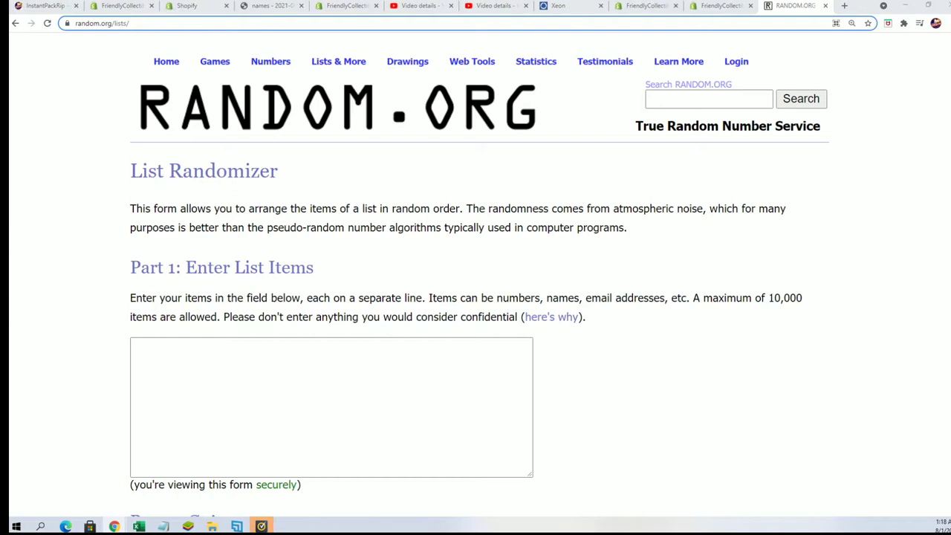
# - Copy the 30 NBA team names from the notes into the randomizer's list box
pyautogui.hotkey('alt', 'Tab')
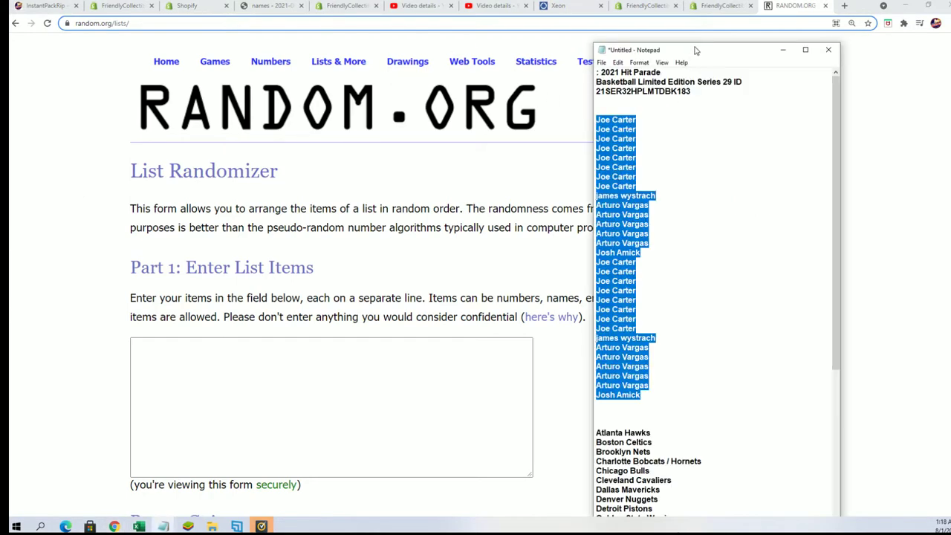
pyautogui.moveTo(696, 49); pyautogui.dragTo(694, 8)
pyautogui.scroll(-7, 694, 365)
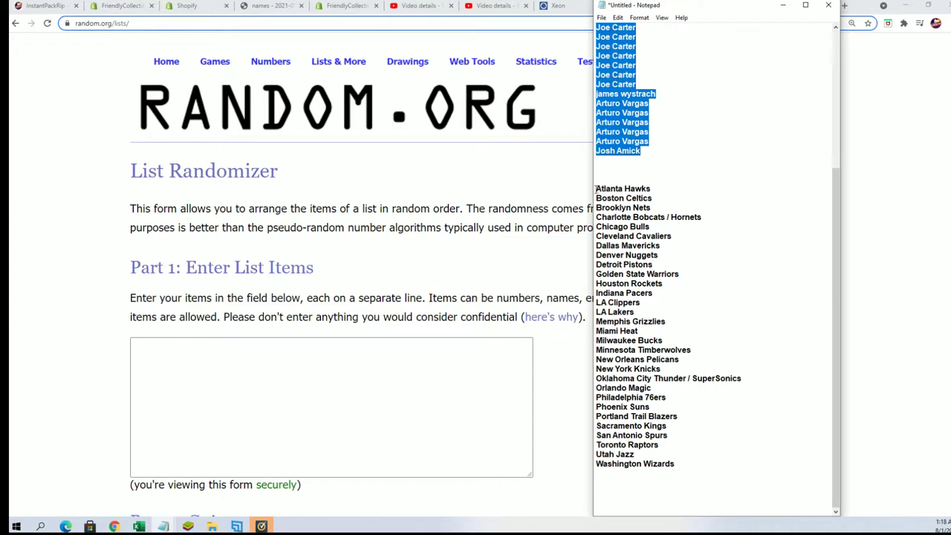
pyautogui.moveTo(596, 189)
pyautogui.mouseDown()
pyautogui.moveTo(646, 405)
pyautogui.moveTo(632, 457)
pyautogui.moveTo(681, 464)
pyautogui.mouseUp()
pyautogui.rightClick(644, 422)
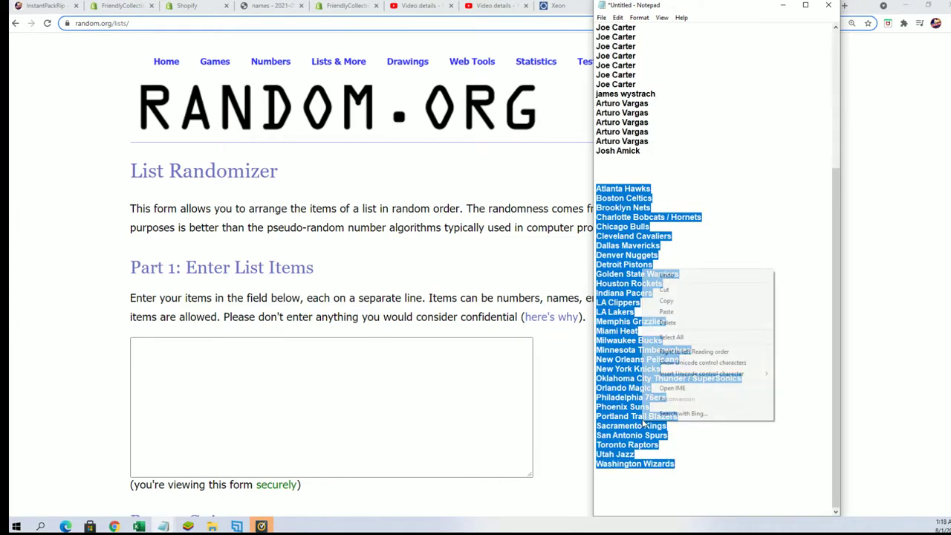
pyautogui.click(669, 301)
pyautogui.click(265, 369)
pyautogui.rightClick(224, 349)
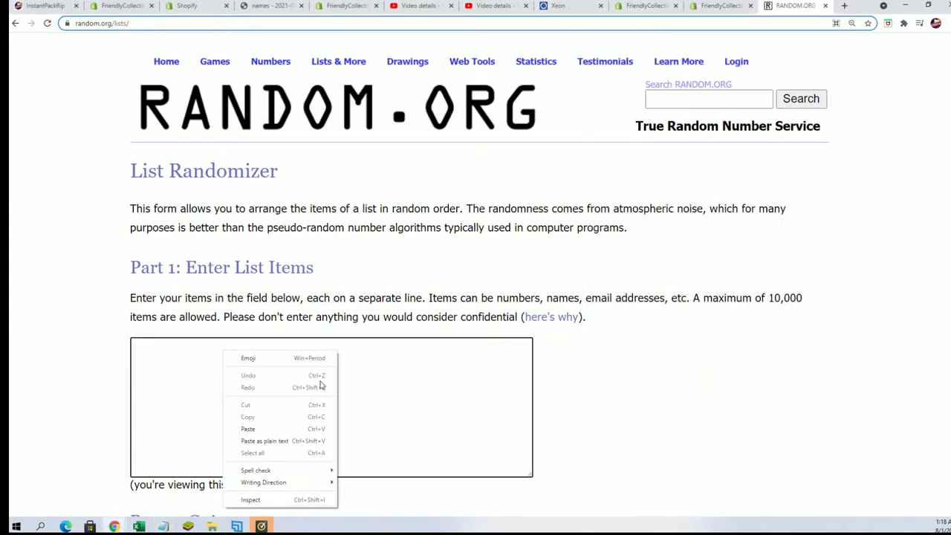
pyautogui.click(253, 429)
# - Randomize the team list, then reshuffle it six more times
pyautogui.scroll(-3, 441, 484)
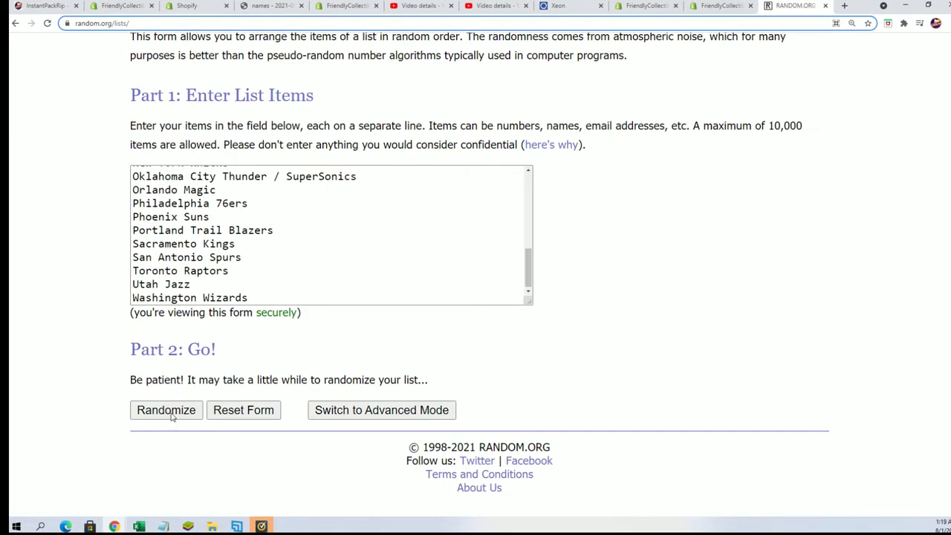
pyautogui.click(172, 417)
pyautogui.scroll(-5, 156, 416)
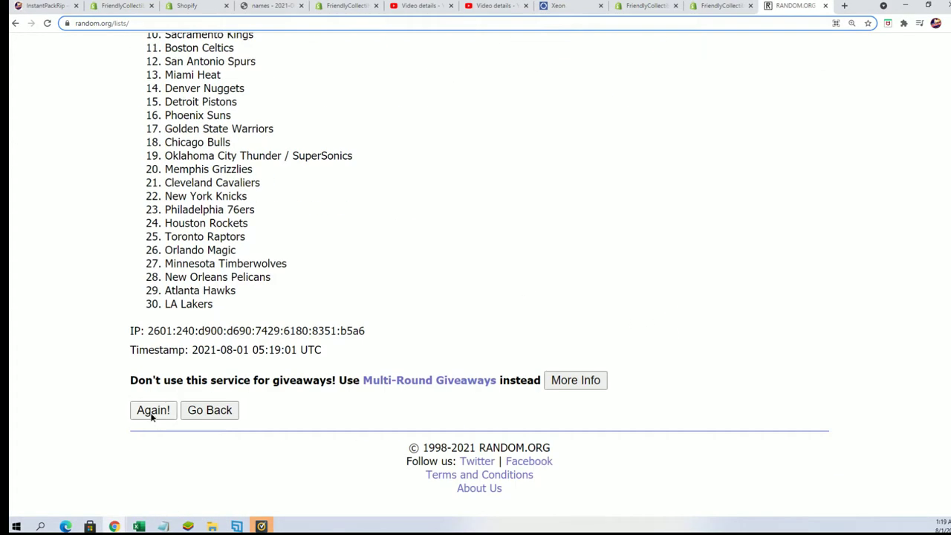
pyautogui.click(153, 416)
pyautogui.click(148, 407)
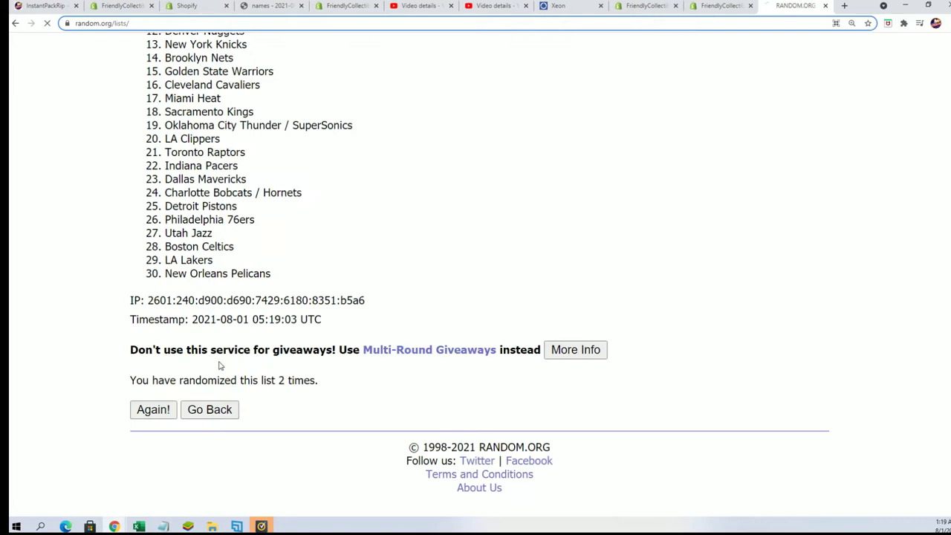
pyautogui.scroll(-5, 220, 365)
pyautogui.click(153, 410)
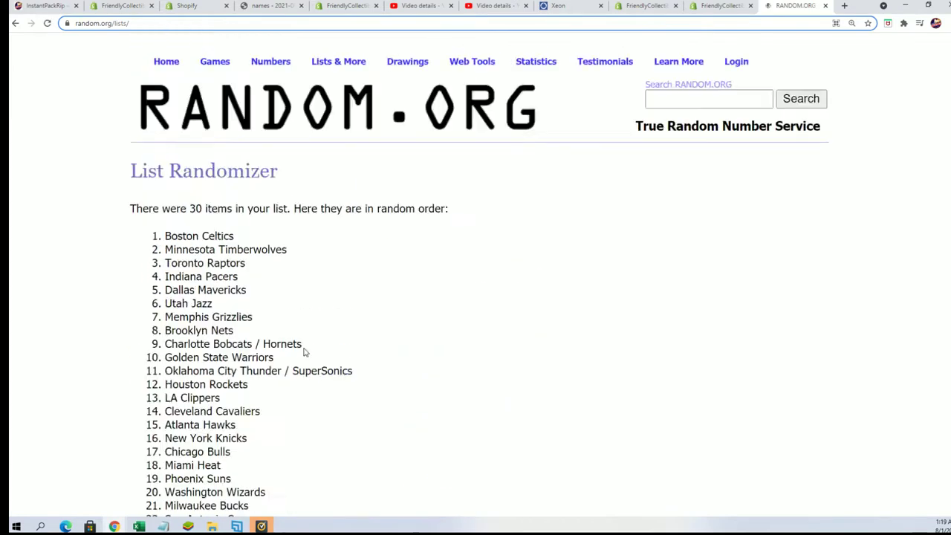
pyautogui.scroll(-5, 304, 352)
pyautogui.click(166, 409)
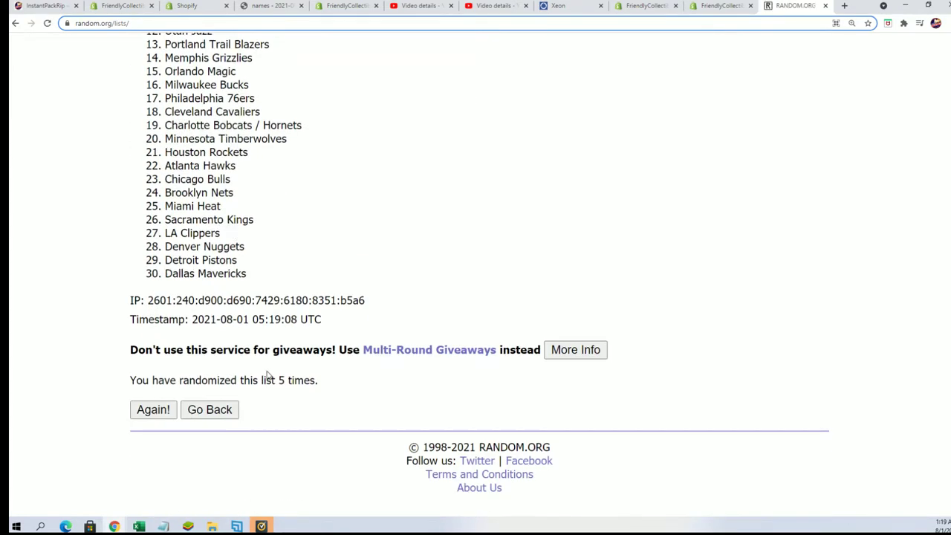
pyautogui.click(152, 413)
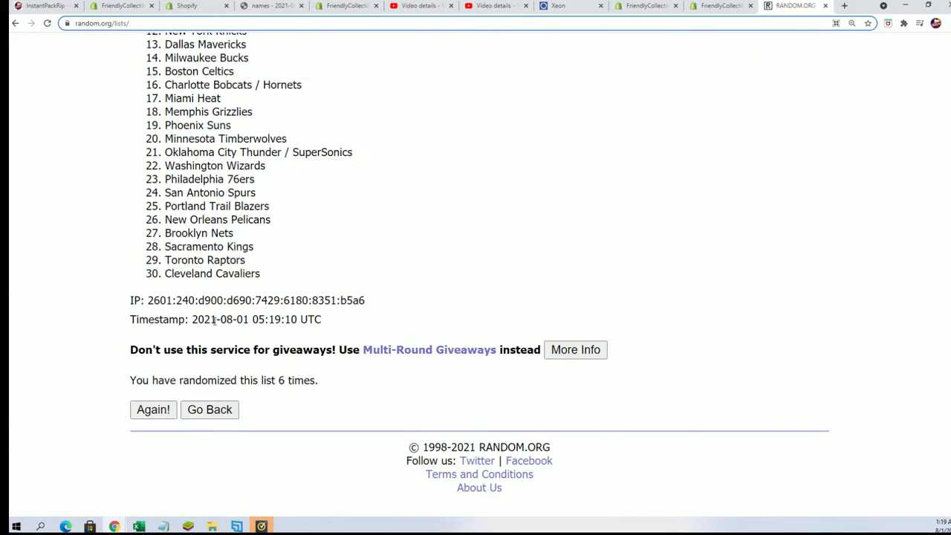
pyautogui.click(152, 409)
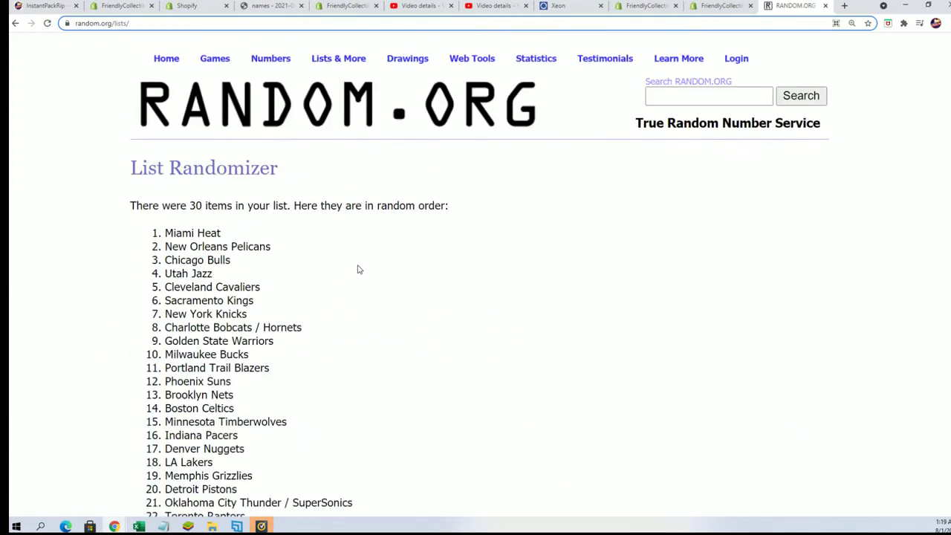
# - Select and copy the final shuffled list of team names
pyautogui.scroll(-2, 357, 269)
pyautogui.moveTo(164, 134)
pyautogui.mouseDown()
pyautogui.moveTo(238, 325)
pyautogui.moveTo(268, 303)
pyautogui.moveTo(283, 322)
pyautogui.mouseUp()
pyautogui.scroll(-3, 238, 325)
pyautogui.rightClick(232, 294)
pyautogui.click(252, 302)
pyautogui.scroll(1, 367, 513)
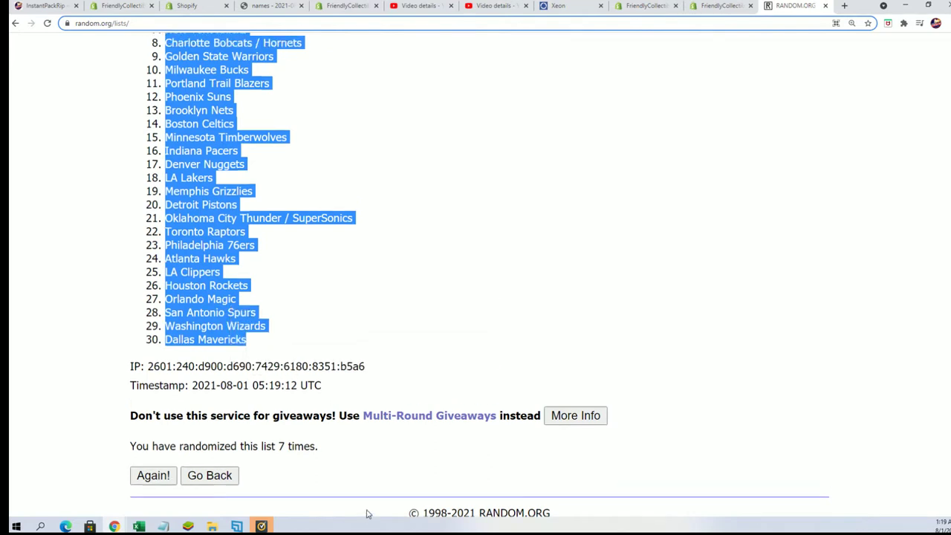
pyautogui.scroll(3, 43, 428)
# - Paste the shuffled team names into B2 as plain text via Paste Special
pyautogui.hotkey('alt', 'Tab')
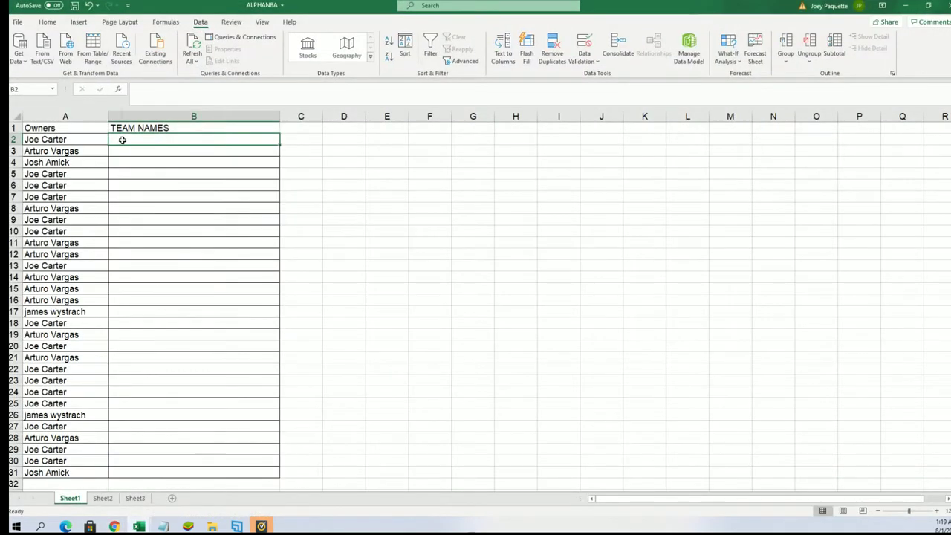
pyautogui.rightClick(121, 140)
pyautogui.click(159, 208)
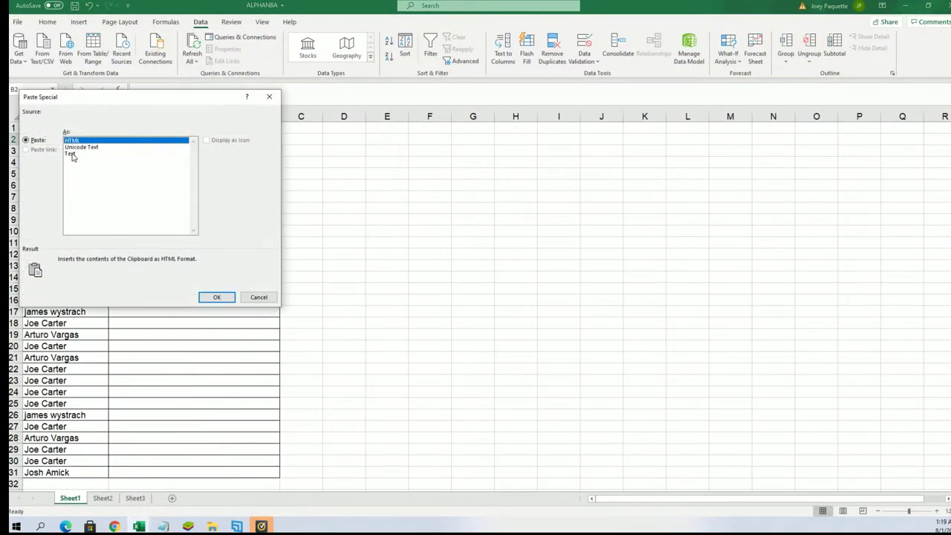
pyautogui.click(74, 153)
pyautogui.click(217, 297)
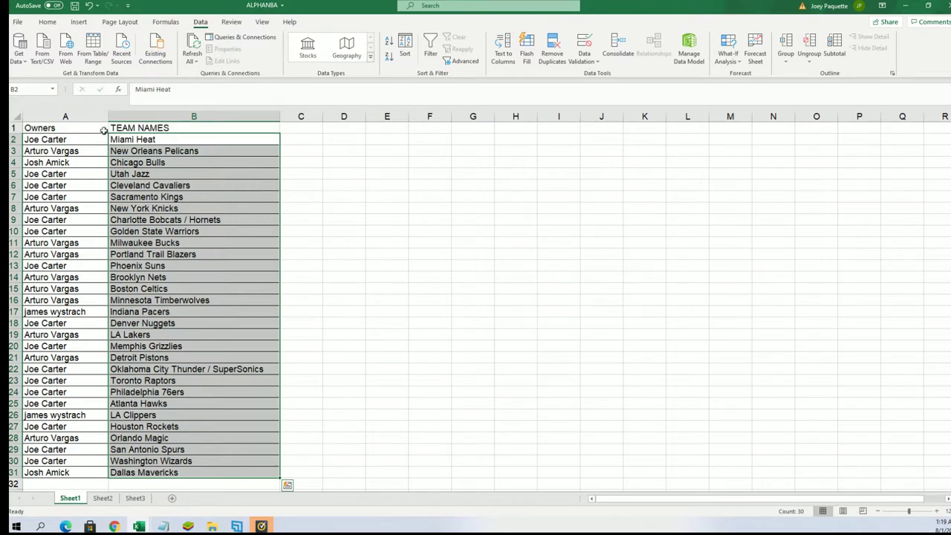
# - Narrow column A to fit the owner names and select B2:B31
pyautogui.moveTo(104, 130); pyautogui.dragTo(92, 117)
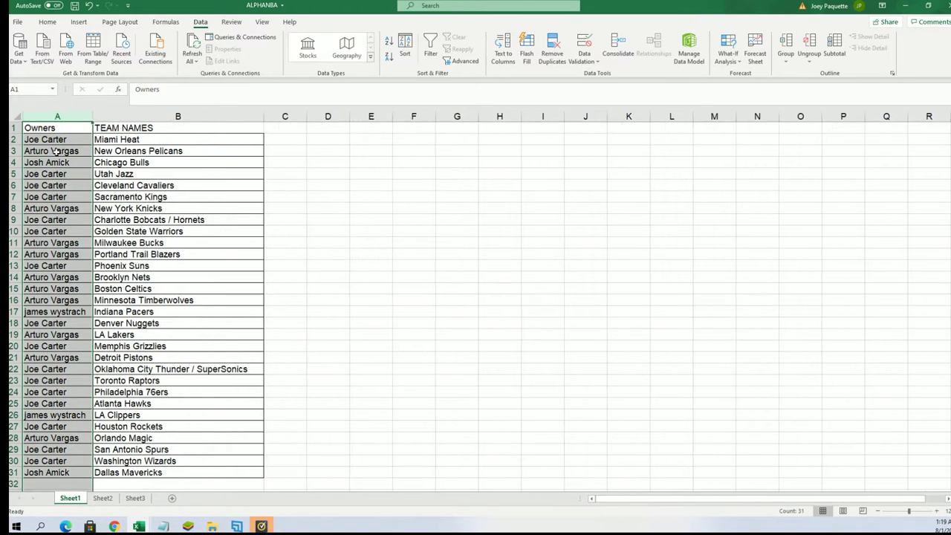
pyautogui.click(179, 333)
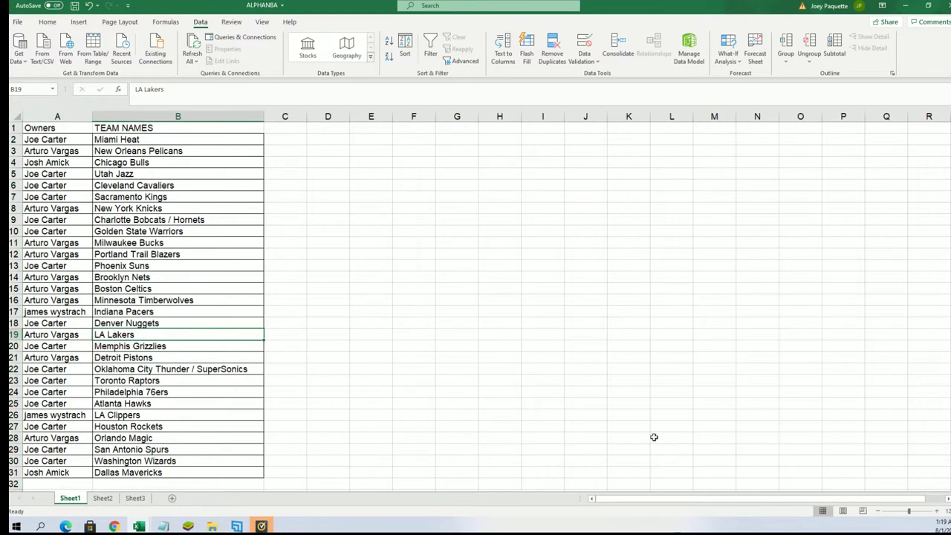
pyautogui.click(114, 197)
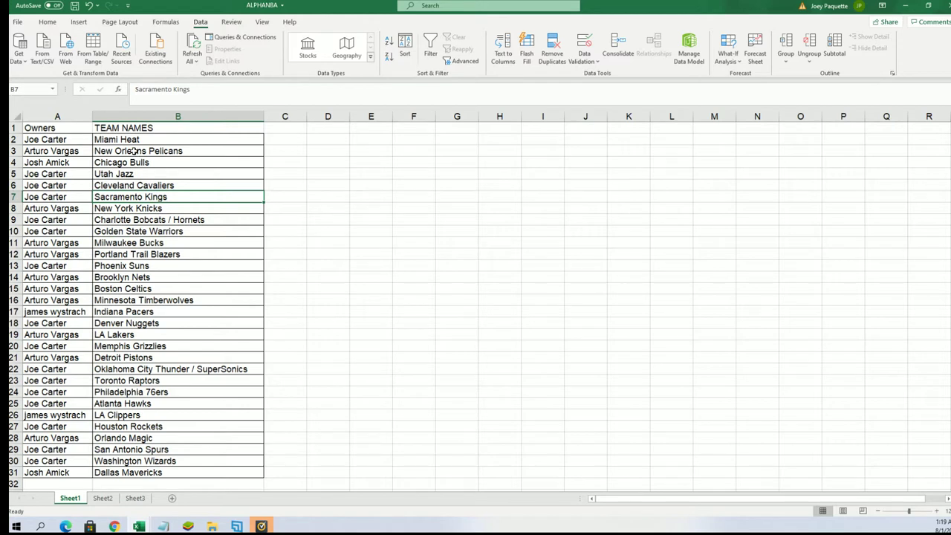
pyautogui.moveTo(119, 140)
pyautogui.mouseDown()
pyautogui.moveTo(130, 418)
pyautogui.moveTo(143, 472)
pyautogui.mouseUp()
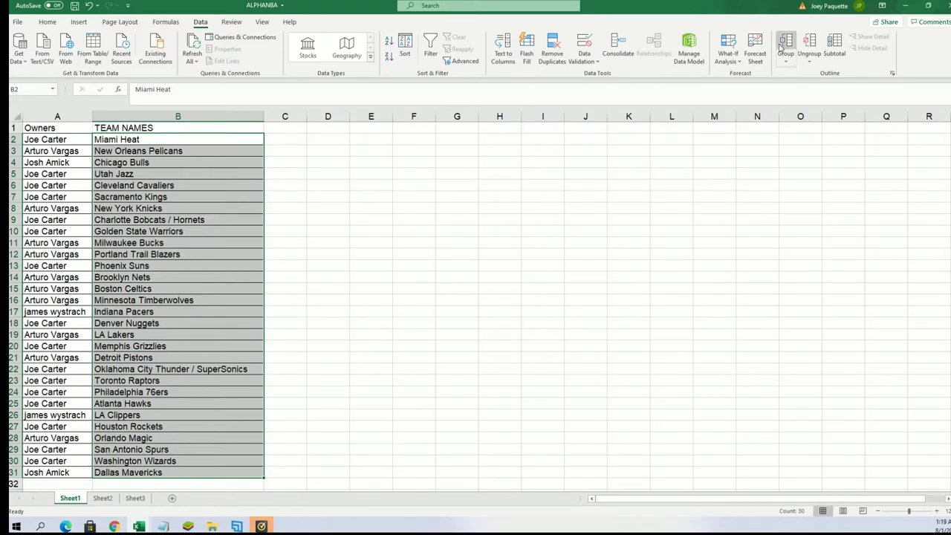
# - Sort A to Z by TEAM NAMES, expanding the selection so owners stay paired
pyautogui.click(404, 49)
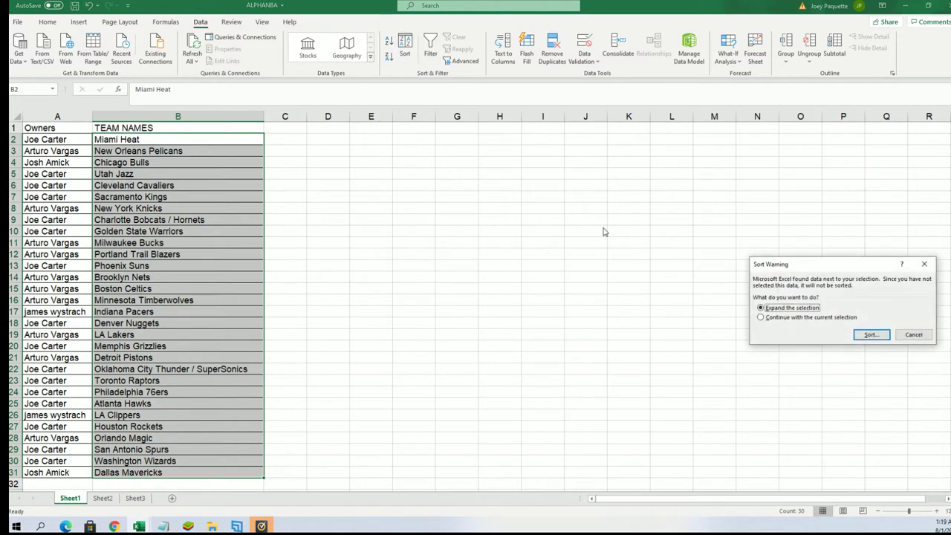
pyautogui.click(868, 335)
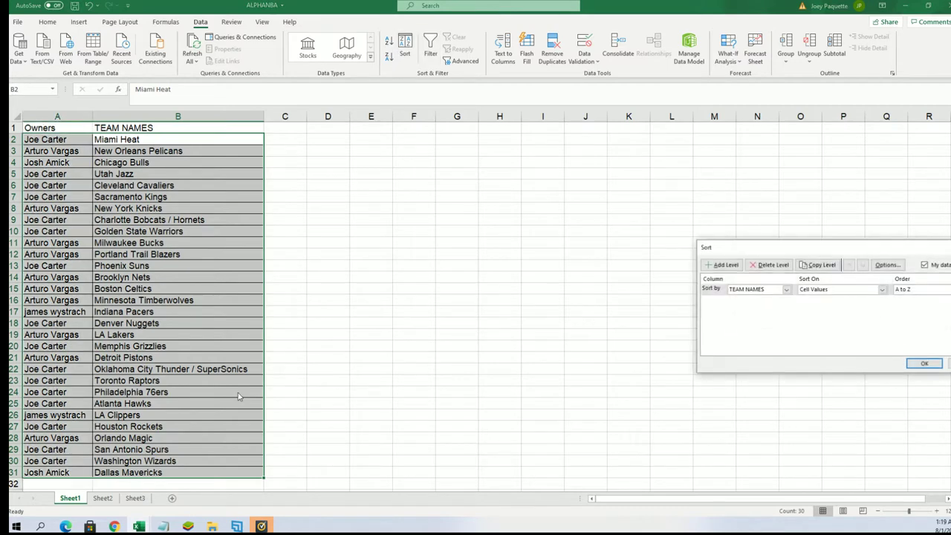
pyautogui.click(924, 364)
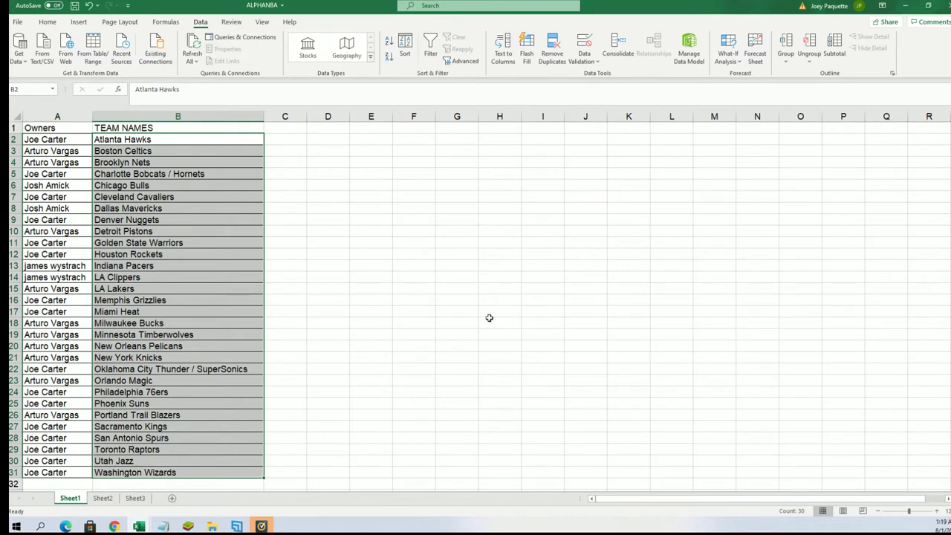
pyautogui.click(341, 348)
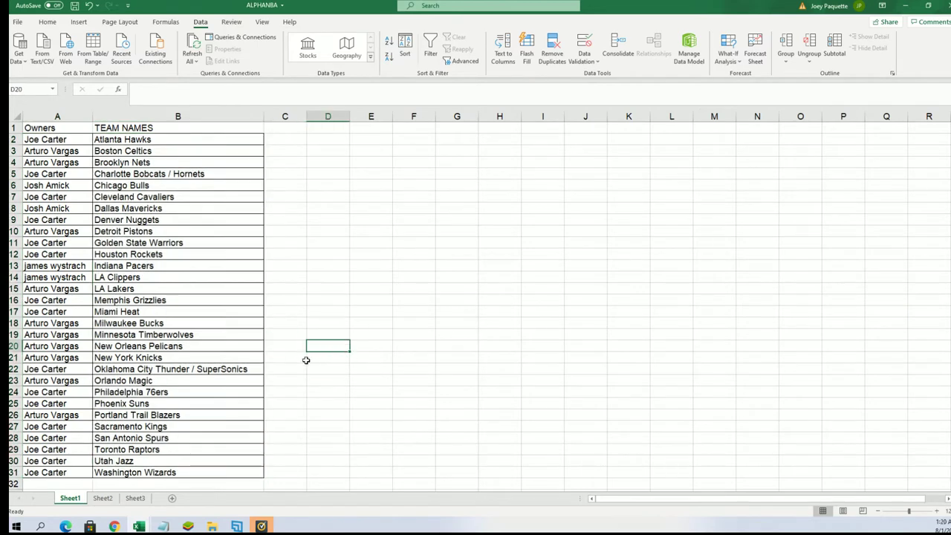